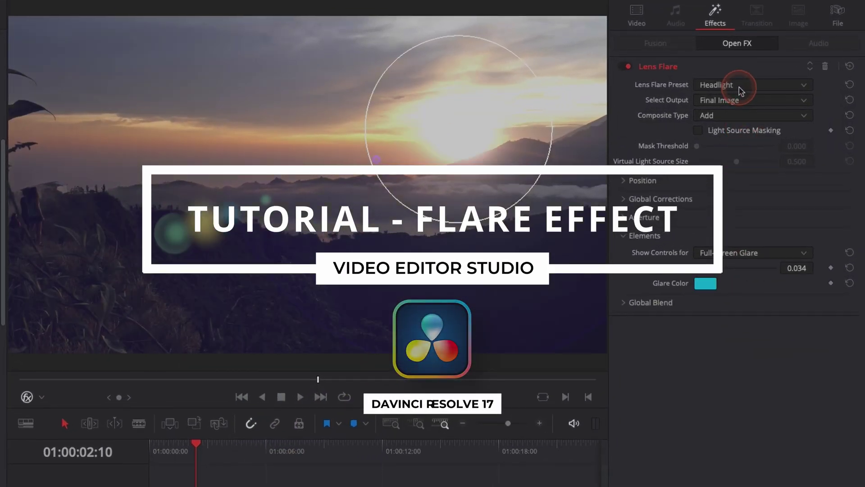
Play the sunset hilltop clip and stop it at 01:00:02:10.
click(744, 86)
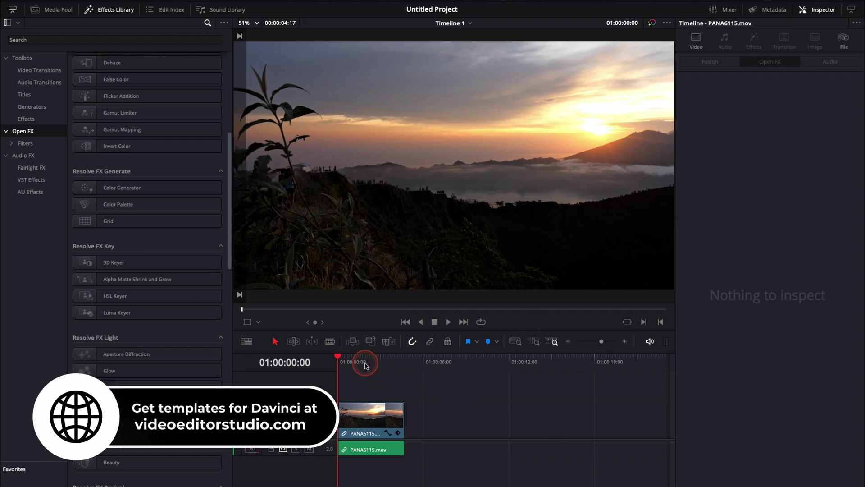
key(space)
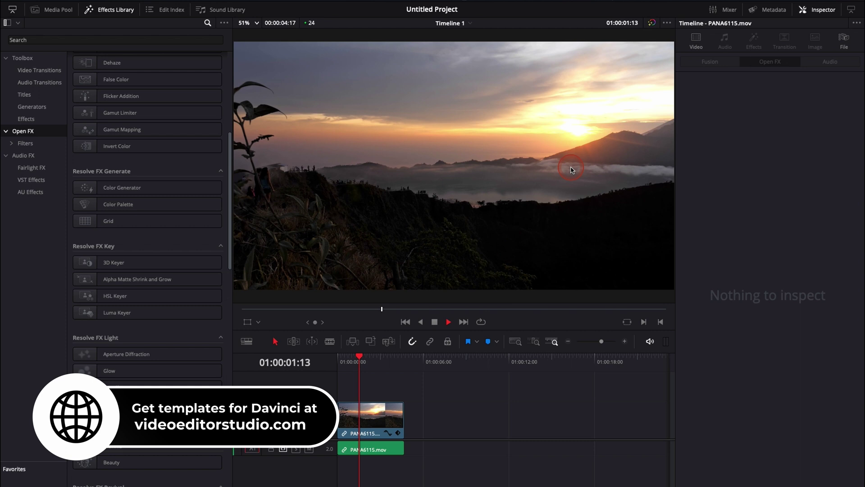
key(space)
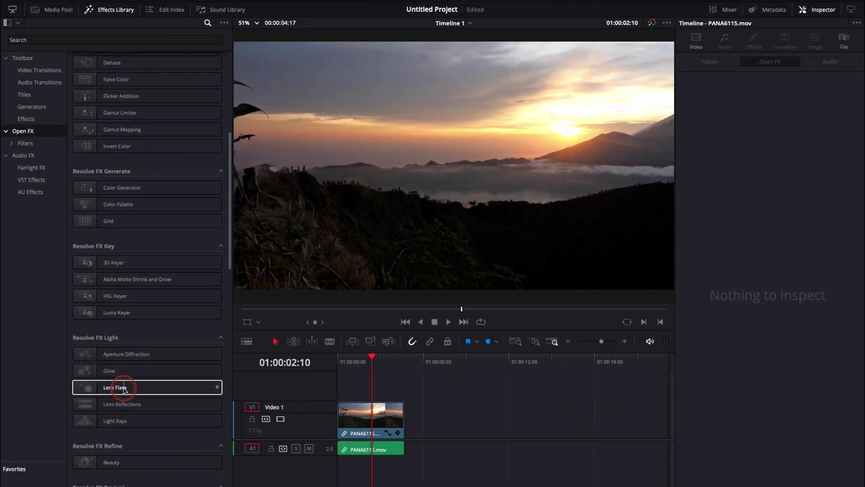
Drag Lens Flare from Resolve FX Light onto the V1 sunset clip.
mouse_move(124, 390)
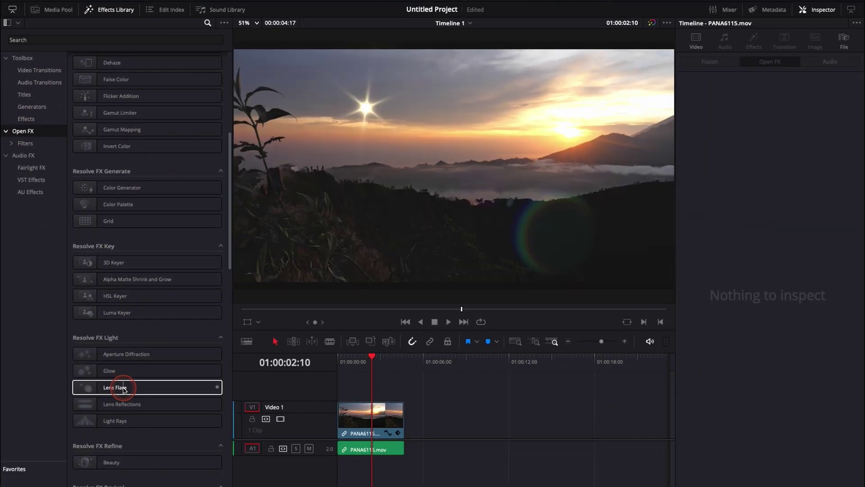
drag(124, 390, 368, 419)
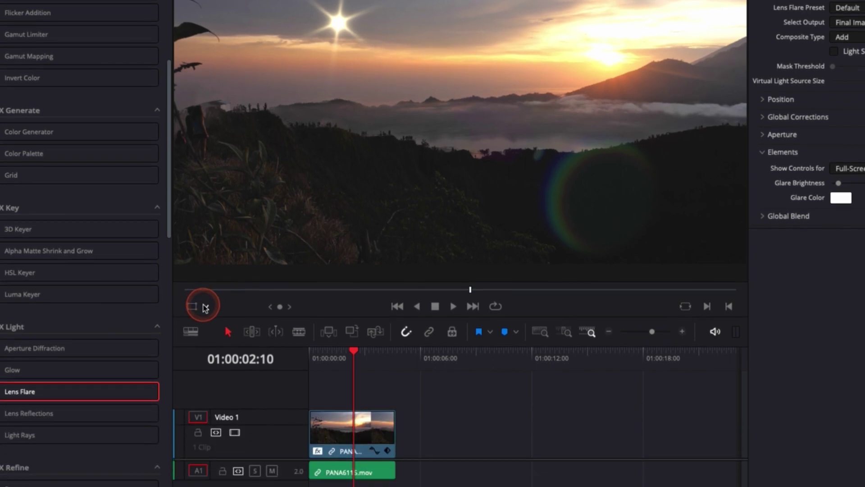
Switch the viewer overlay to Open FX Overlay to show the flare's centre widget.
click(207, 396)
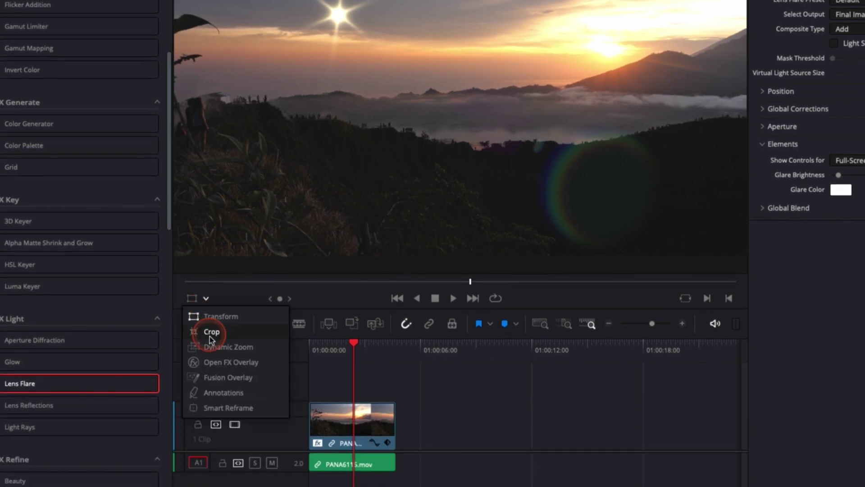
click(215, 363)
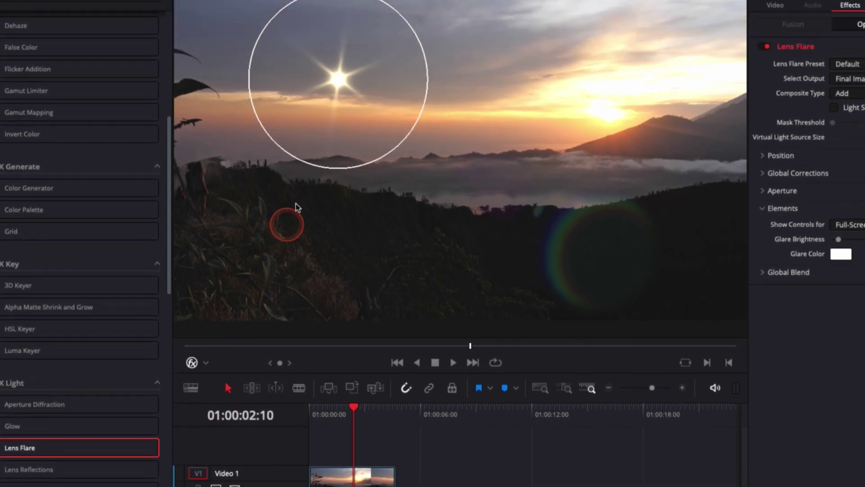
click(338, 79)
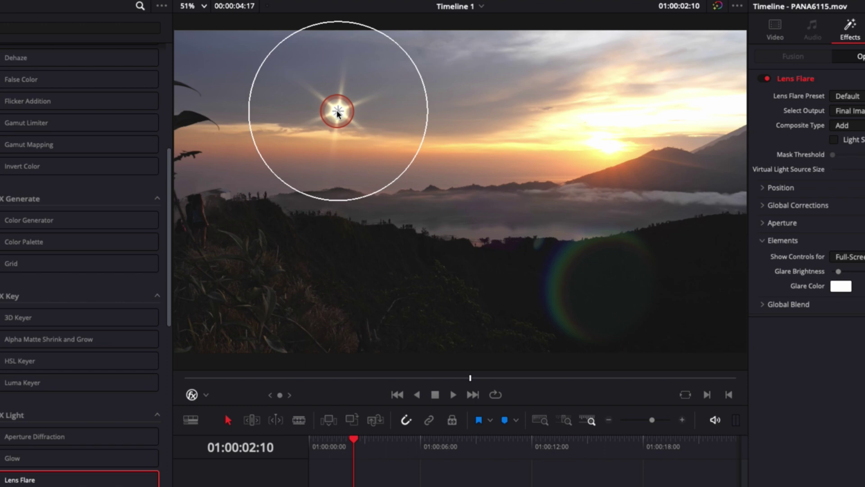
Drag the flare's centre widget onto the setting sun.
drag(337, 112, 604, 141)
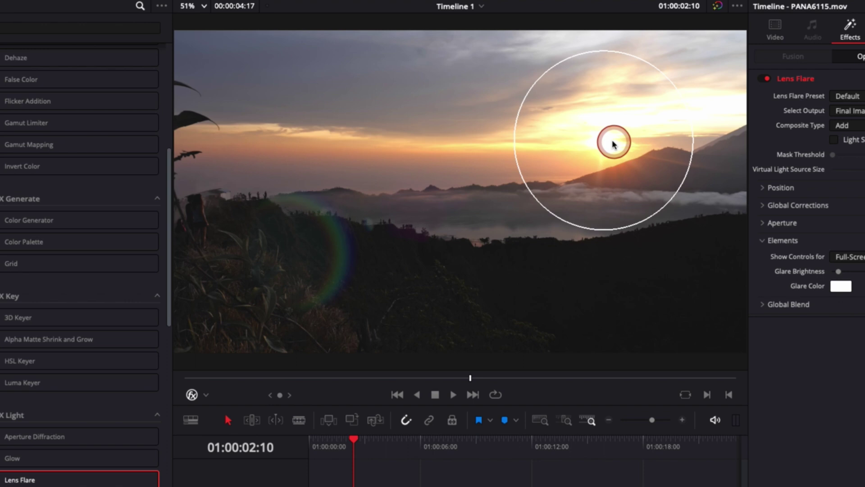
drag(605, 139, 370, 85)
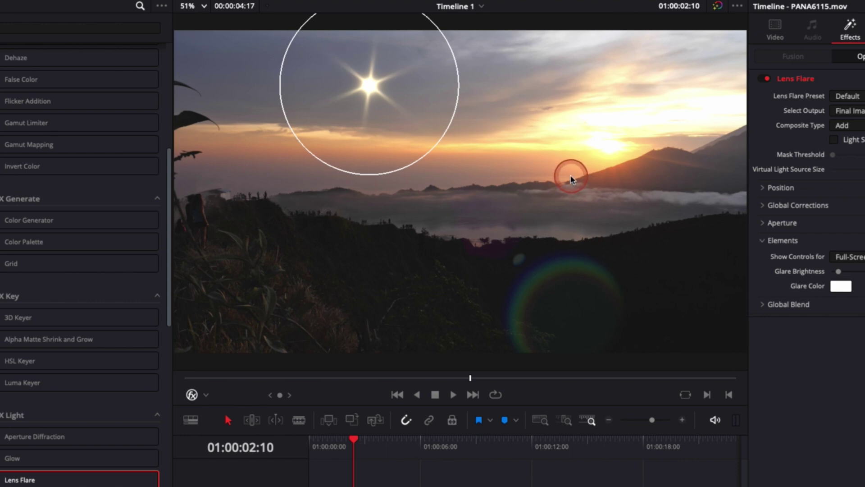
drag(367, 81, 605, 142)
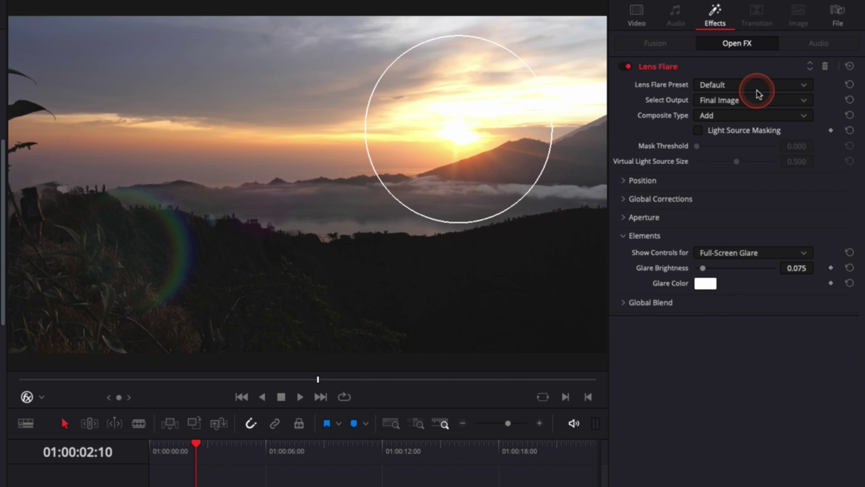
click(759, 90)
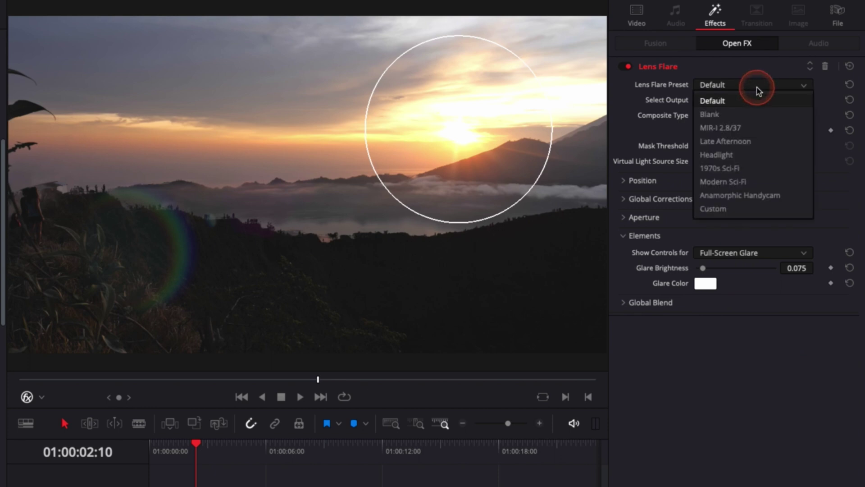
click(749, 128)
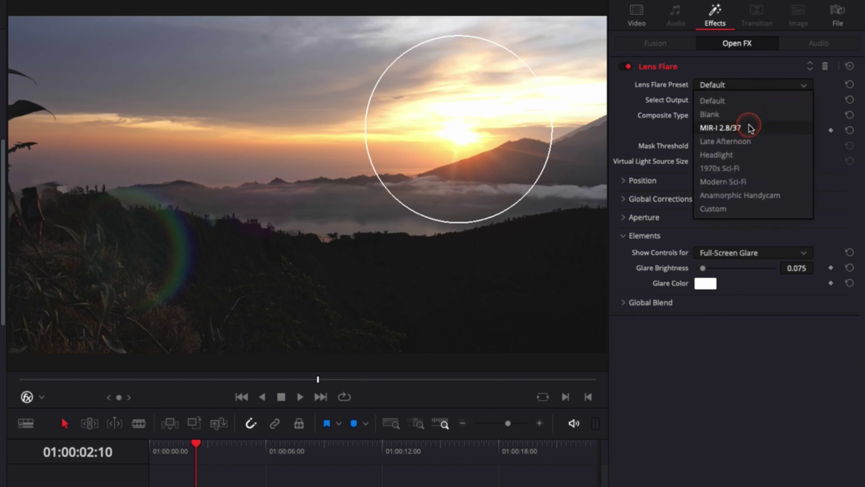
click(743, 83)
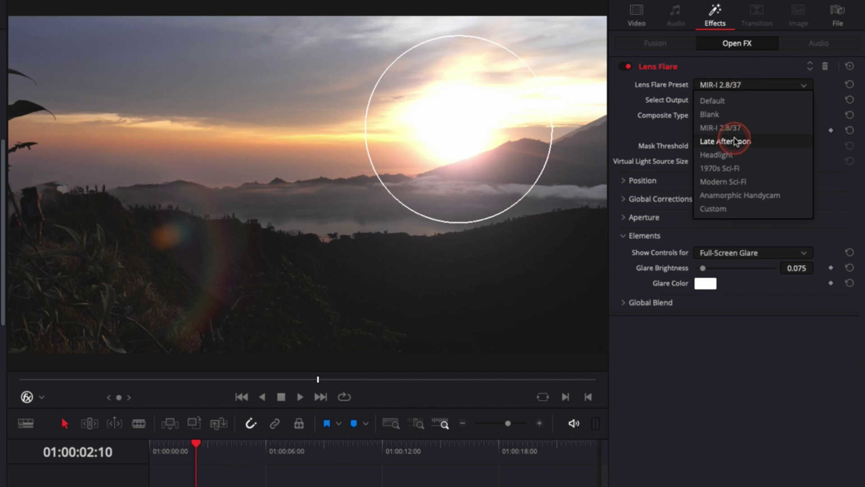
click(738, 140)
click(734, 85)
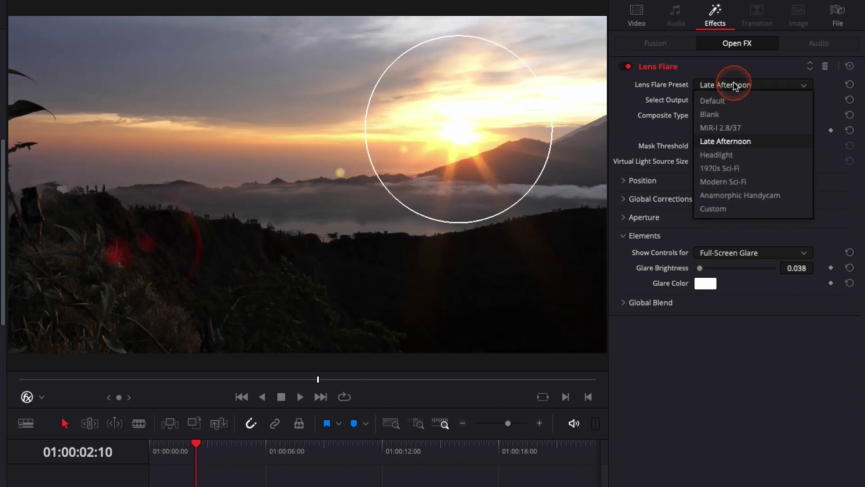
click(732, 154)
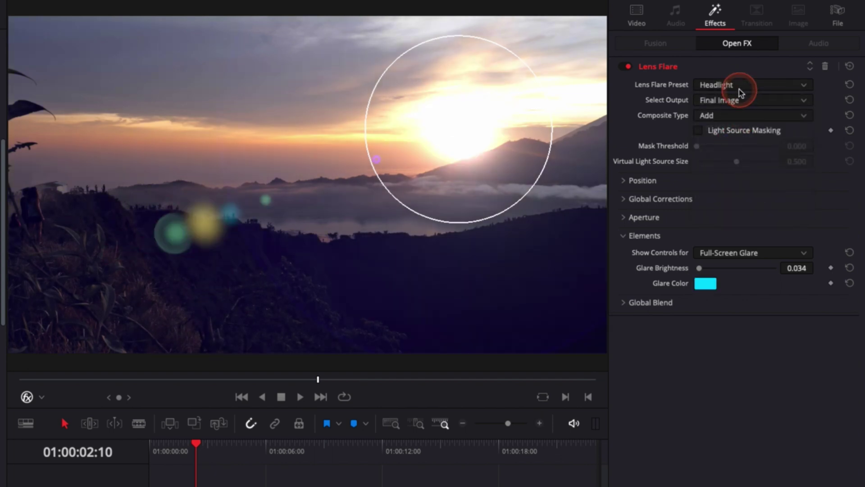
click(742, 85)
click(721, 168)
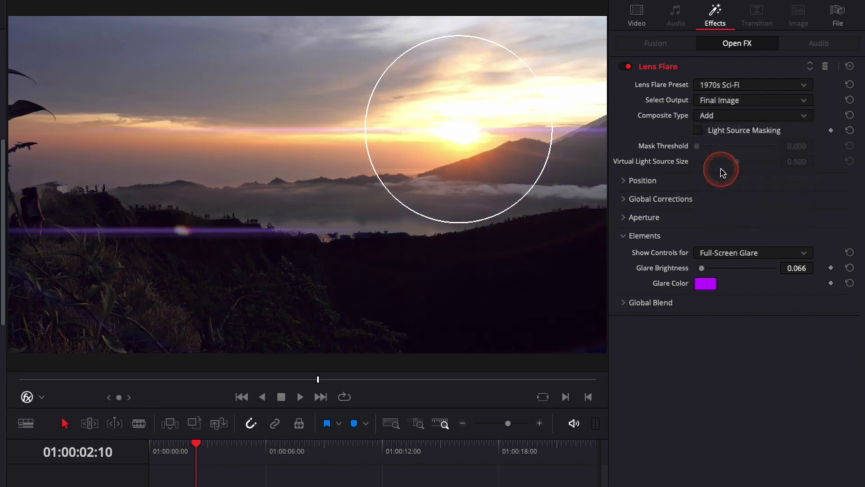
click(740, 85)
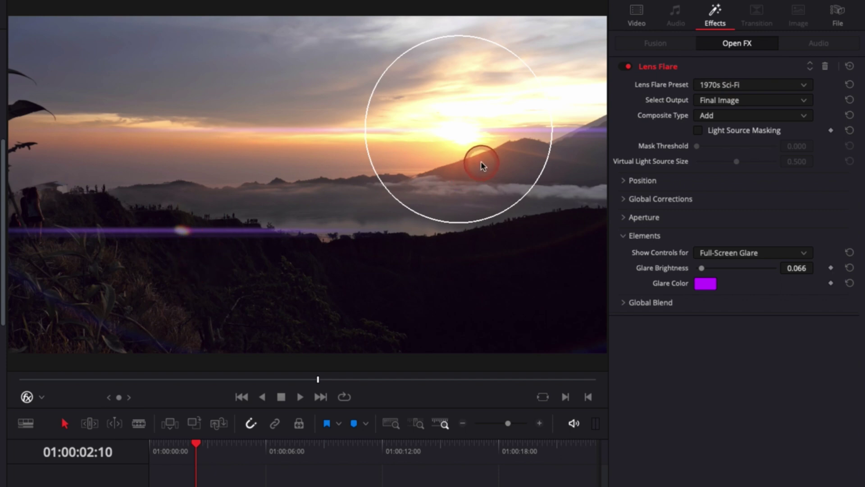
click(718, 85)
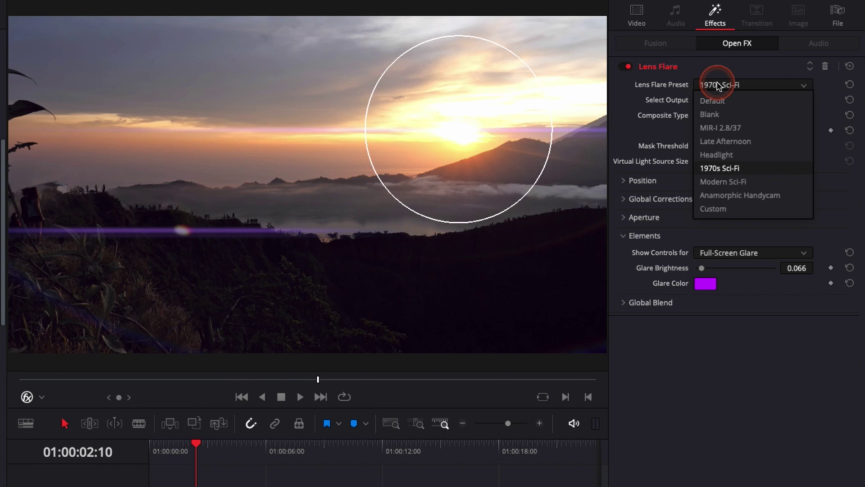
click(723, 141)
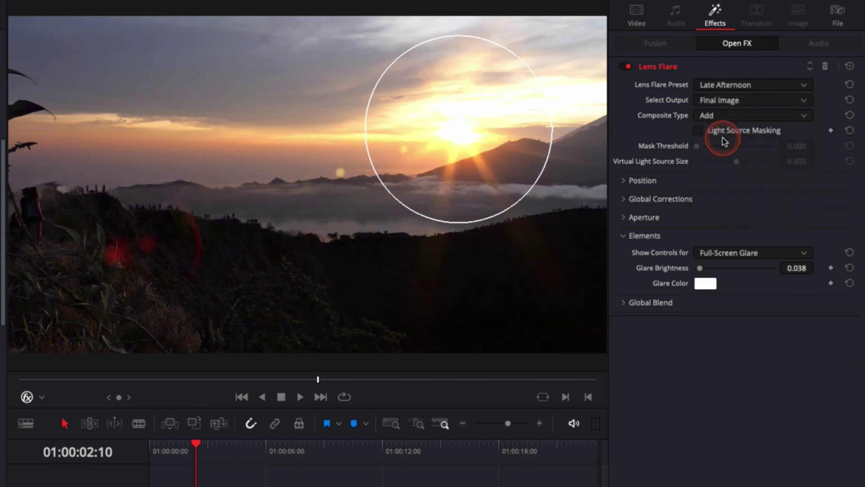
click(726, 85)
click(717, 103)
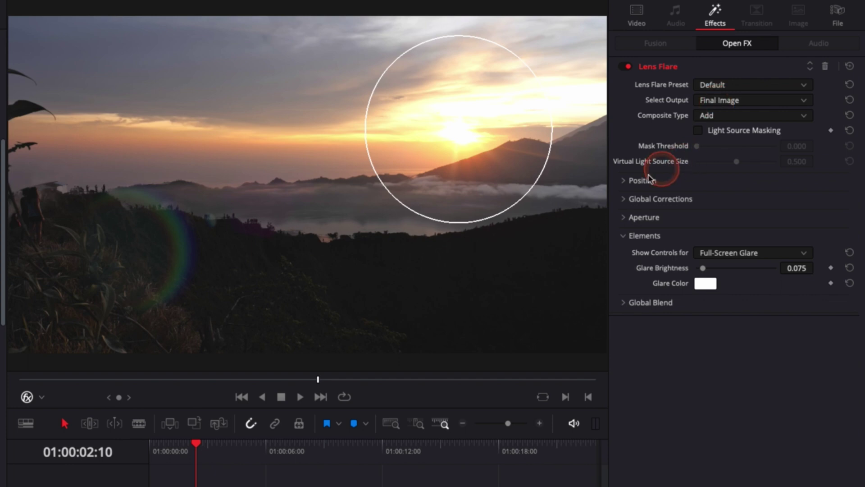
Fine-tune the flare's position so its centre sits precisely on the sun.
click(625, 180)
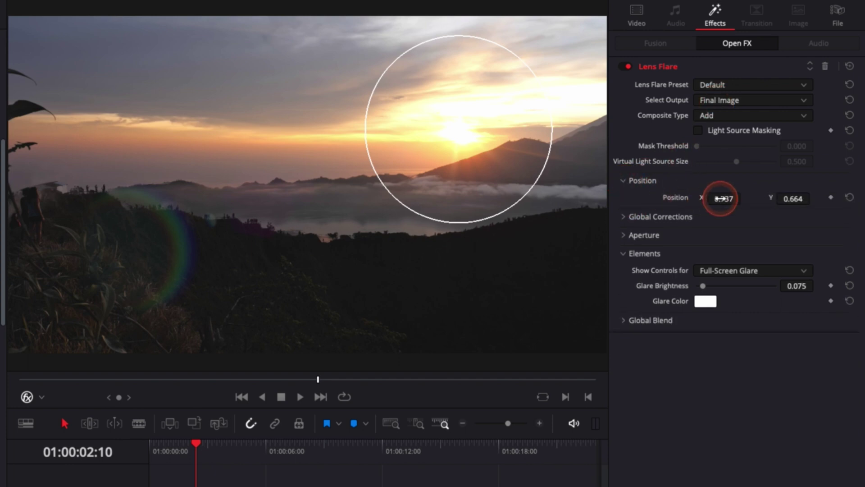
mouse_move(725, 198)
mouse_down()
mouse_move(703, 198)
mouse_move(723, 199)
mouse_up()
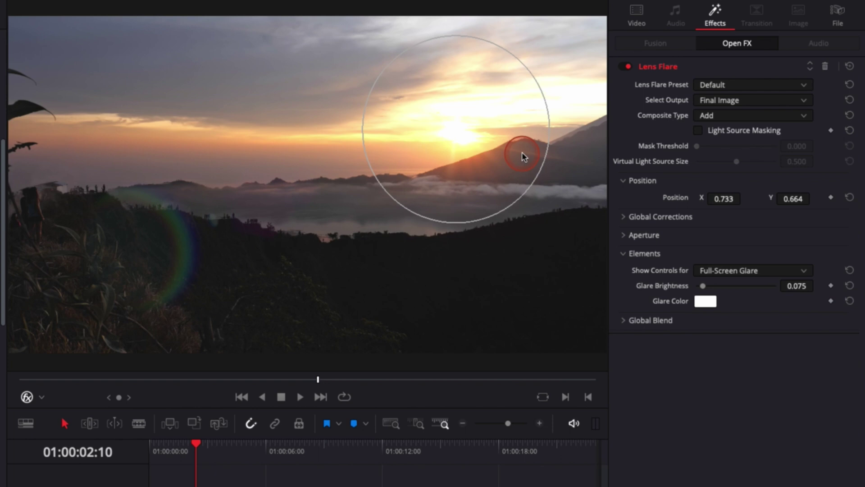
mouse_move(453, 136)
mouse_down()
mouse_move(458, 129)
mouse_move(385, 96)
mouse_move(459, 134)
mouse_up()
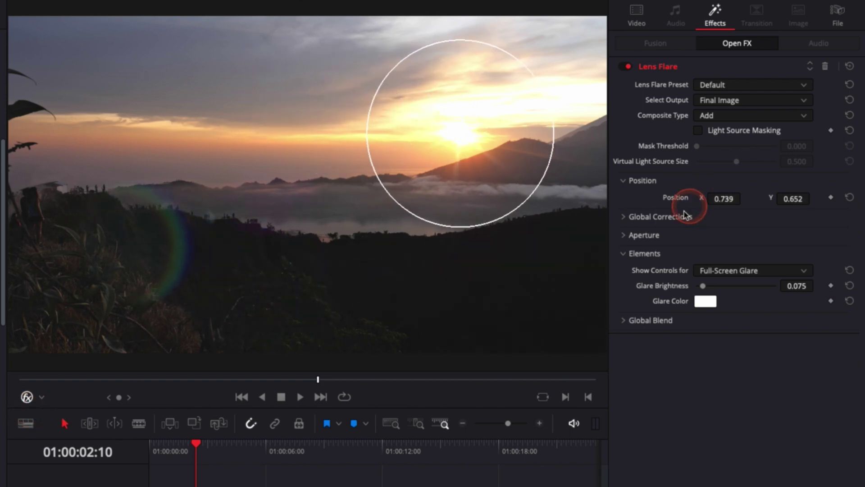
Set Global Scaling 1.651, anamorphism 1.000, Lens Center X 0.580 and Global Defocus 0.674.
click(640, 217)
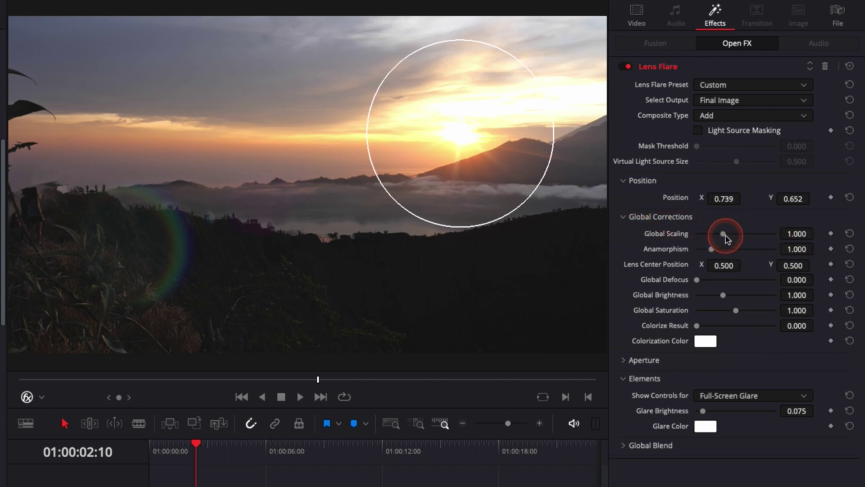
drag(723, 234, 735, 267)
double_click(665, 249)
click(743, 273)
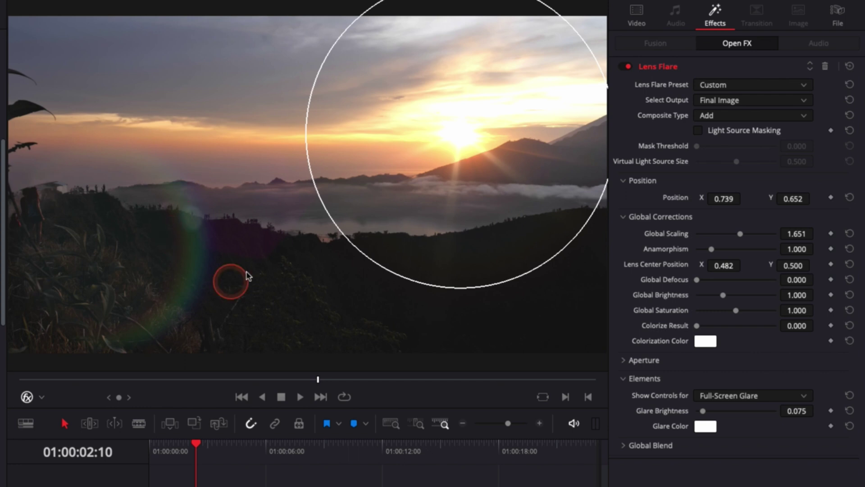
drag(721, 265, 201, 318)
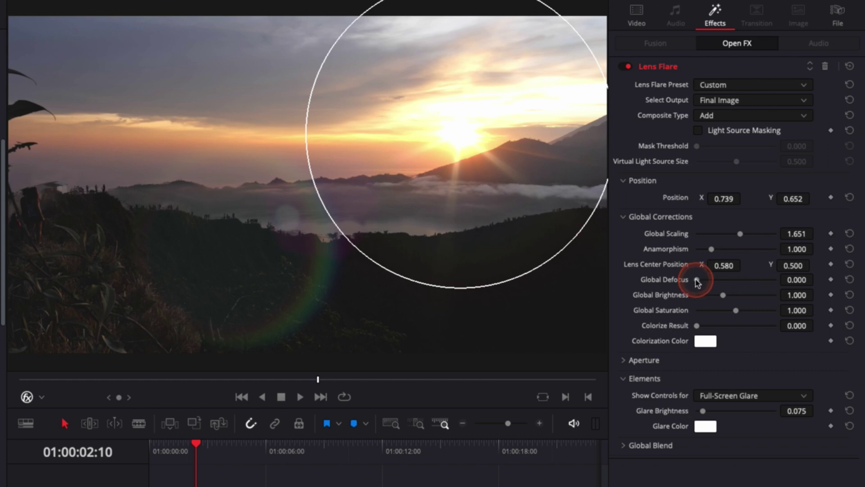
drag(698, 282, 776, 279)
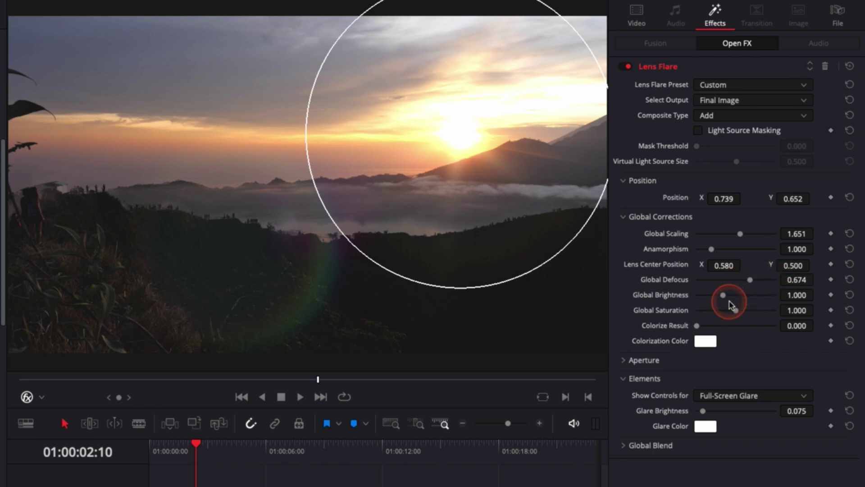
Reset Global Brightness and Saturation to 1.000 and expand the Aperture settings.
mouse_move(723, 295)
mouse_down()
mouse_move(751, 297)
mouse_move(731, 299)
mouse_up()
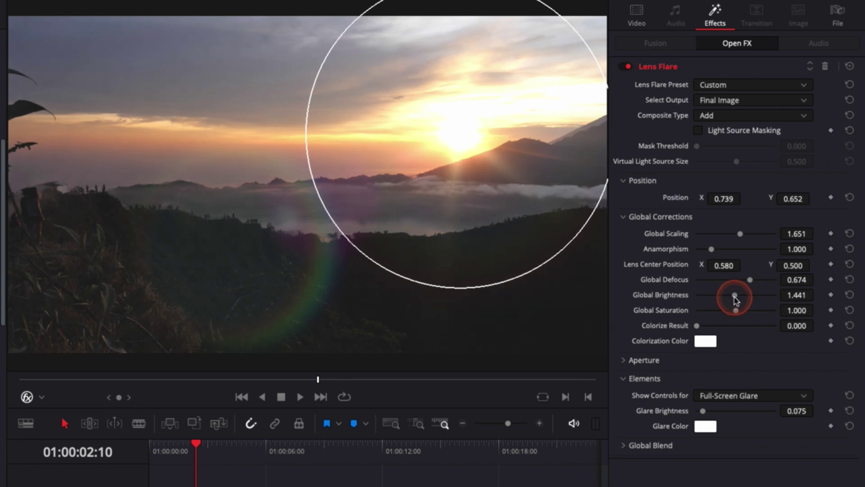
double_click(765, 311)
click(625, 361)
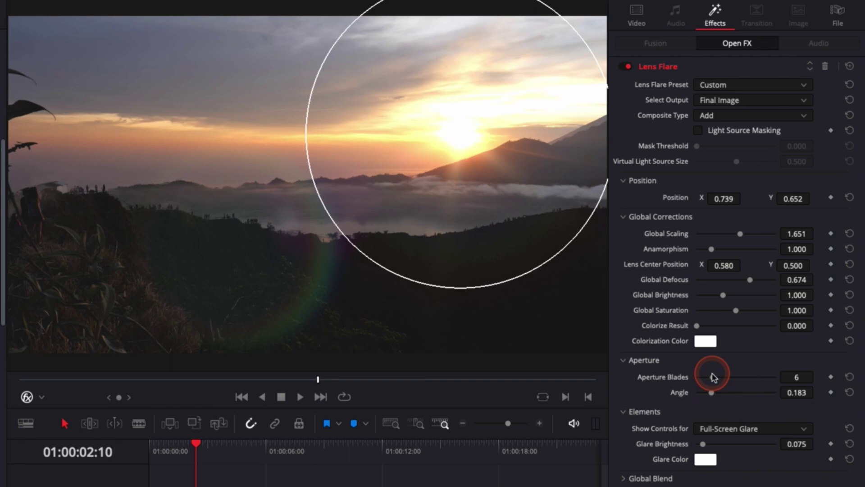
Set Aperture Blades to 8, Angle to 1.000 and Global Defocus to 0.000.
drag(717, 380, 753, 381)
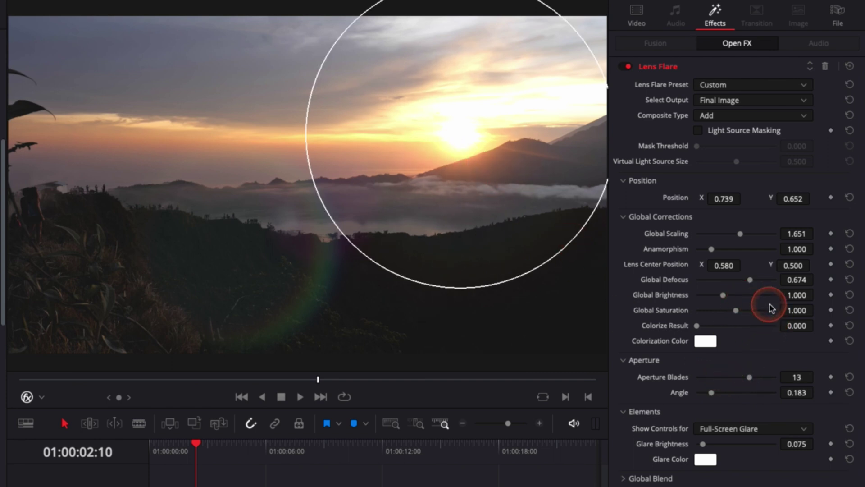
drag(750, 280, 736, 281)
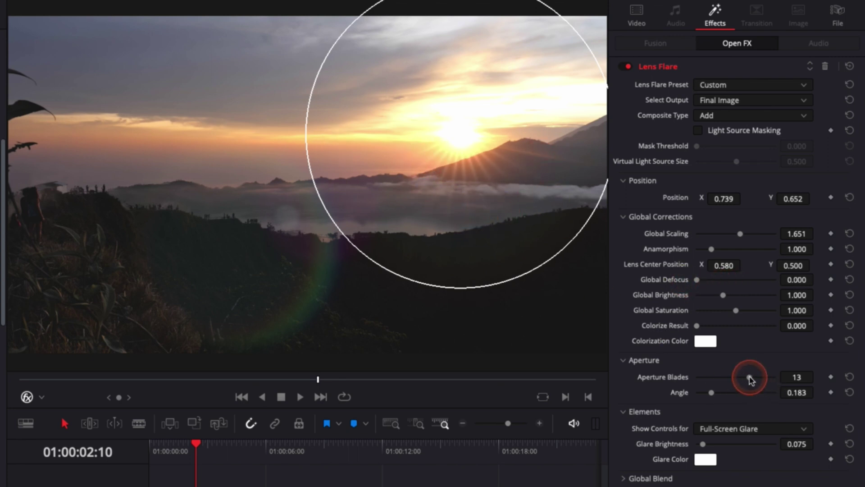
drag(750, 378, 724, 379)
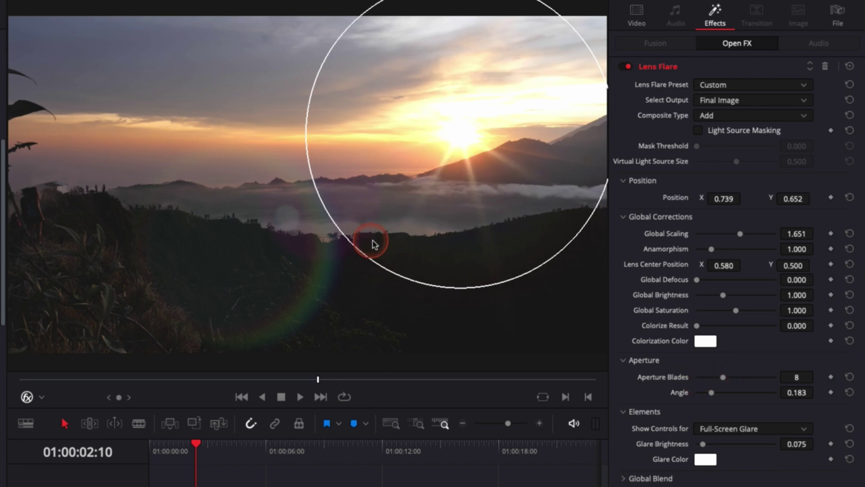
mouse_move(711, 392)
mouse_down()
mouse_move(787, 395)
mouse_move(678, 391)
mouse_move(723, 398)
mouse_up()
Collapse Aperture and move Ghost 1's Position to 0.140.
click(626, 362)
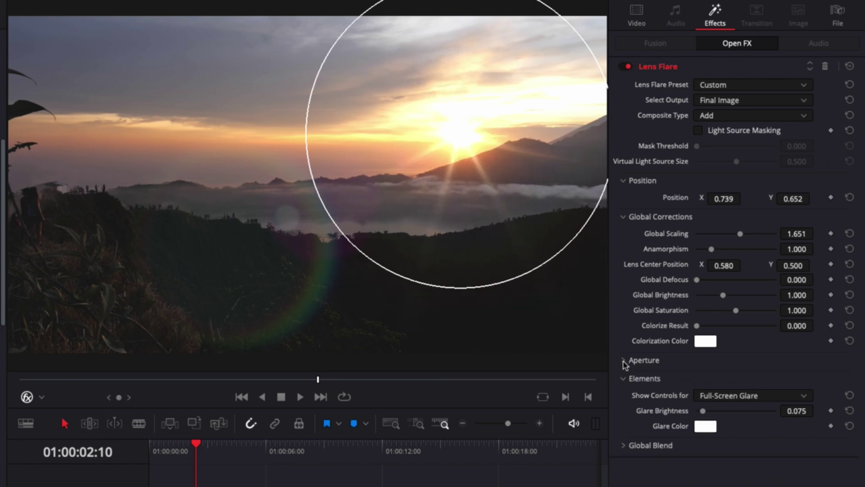
click(624, 381)
click(605, 378)
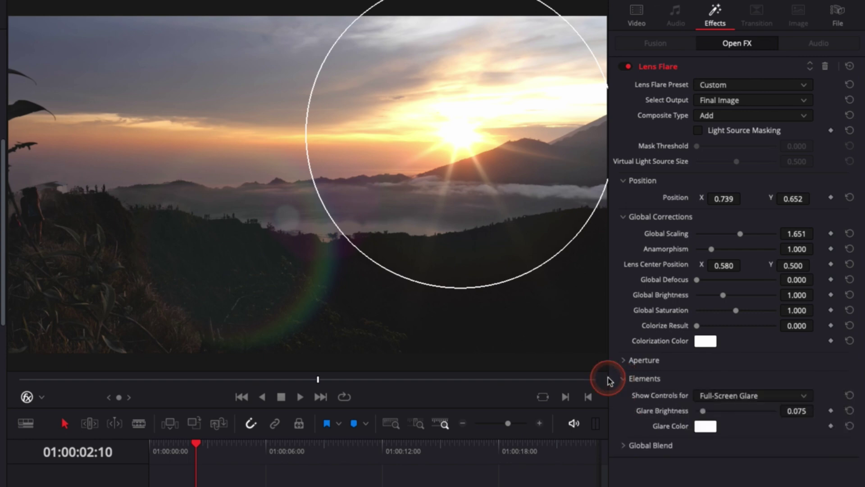
click(422, 152)
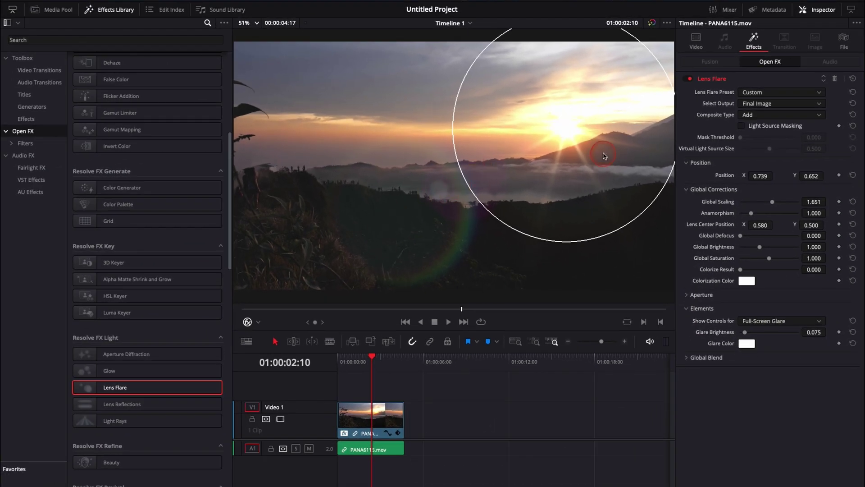
scroll(769, 323, down, 3)
click(769, 323)
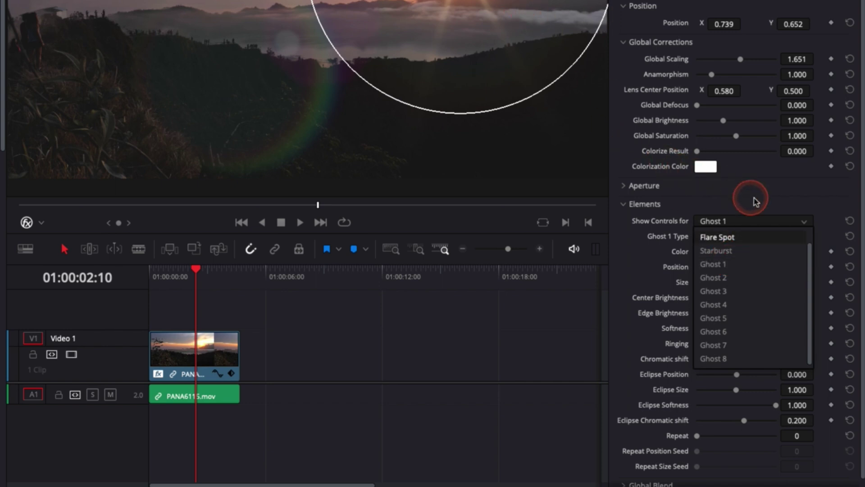
click(754, 221)
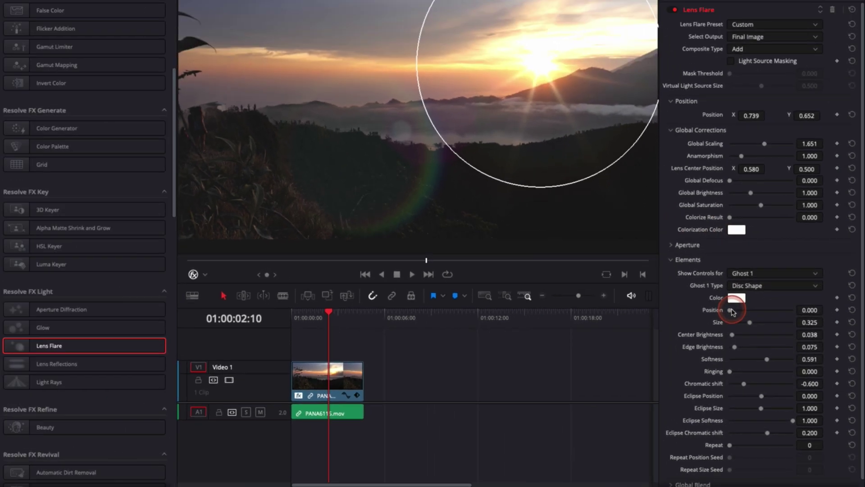
drag(731, 310, 747, 311)
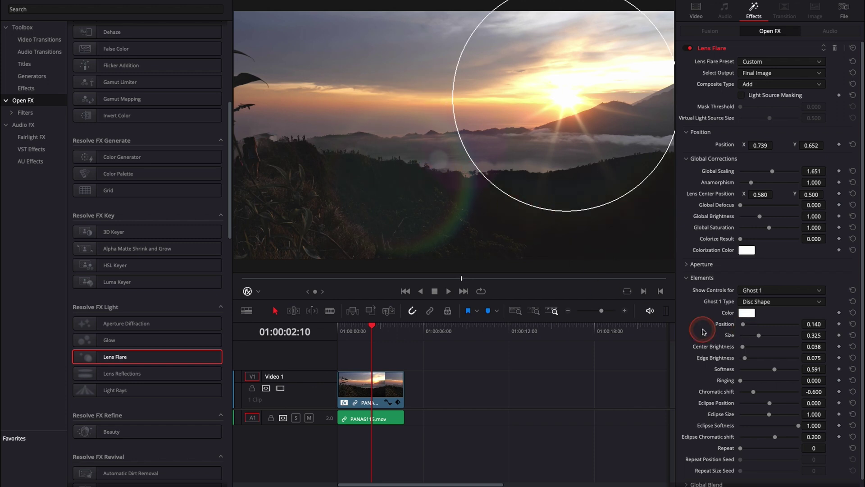
Change Ghost 3's colour to Blue.
click(761, 294)
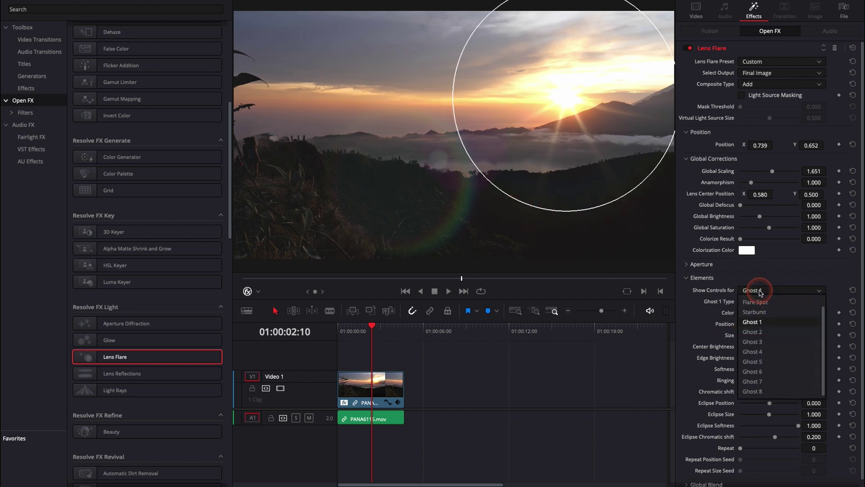
click(761, 344)
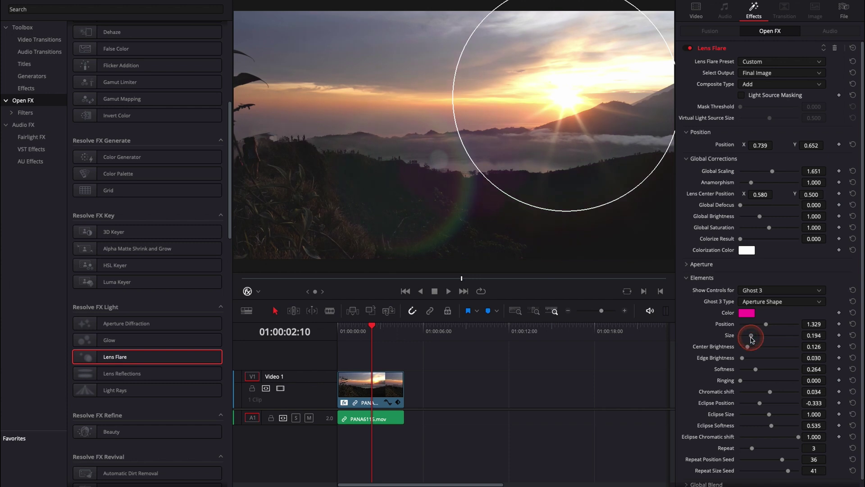
click(746, 313)
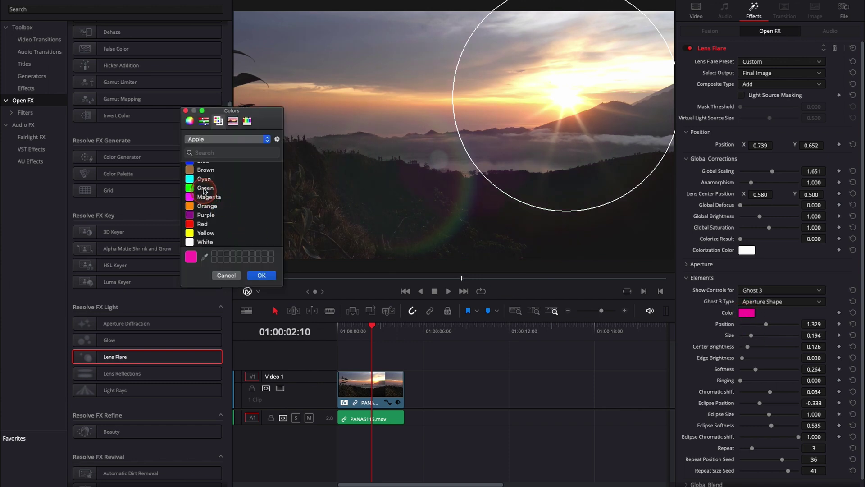
click(191, 164)
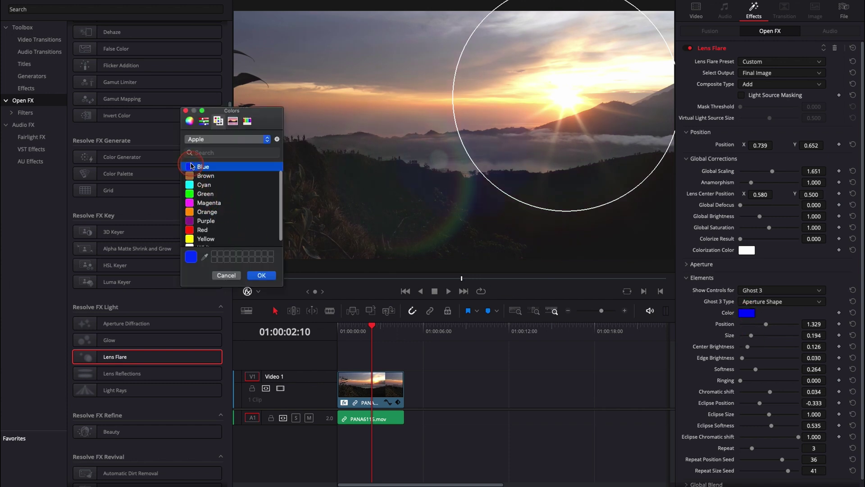
click(262, 275)
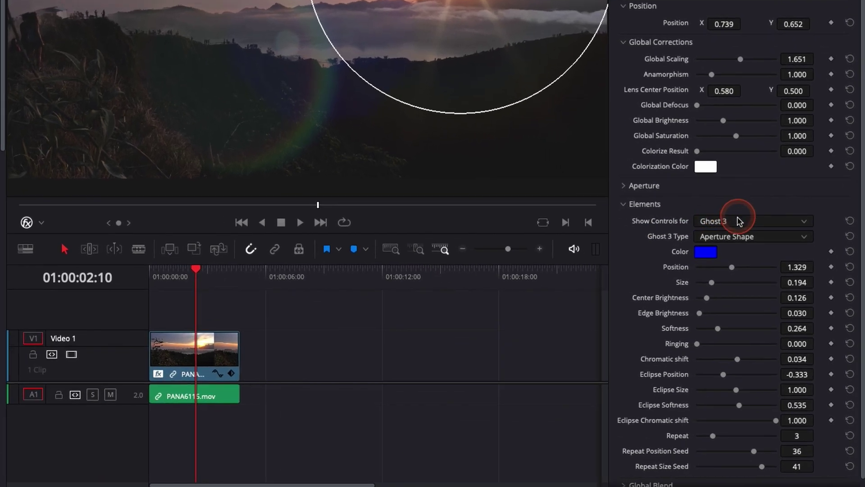
Show the Flare Spot element's controls in the Inspector.
click(772, 291)
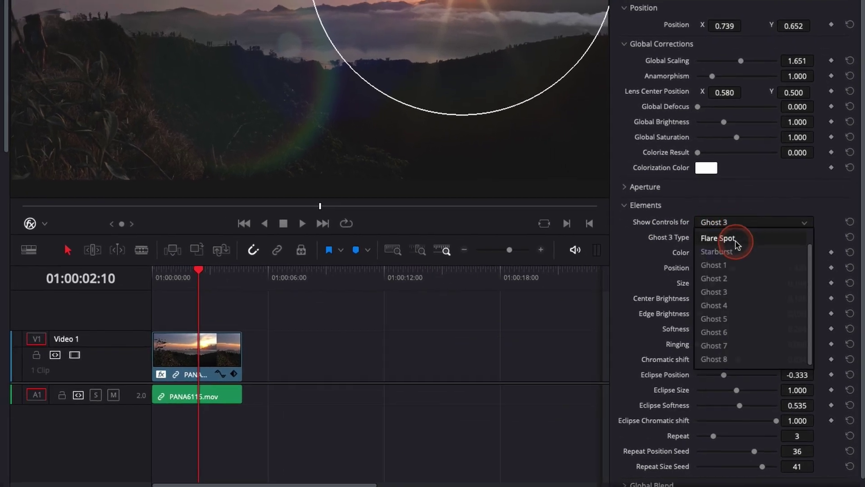
click(736, 243)
click(737, 226)
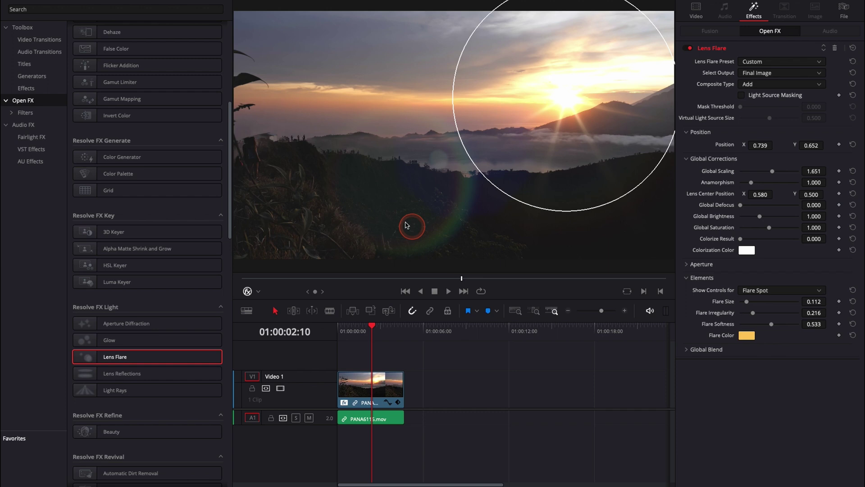
Play the clip from 01:00:00:00 to preview the flare, stopping at 01:00:04:17.
click(341, 330)
key(space)
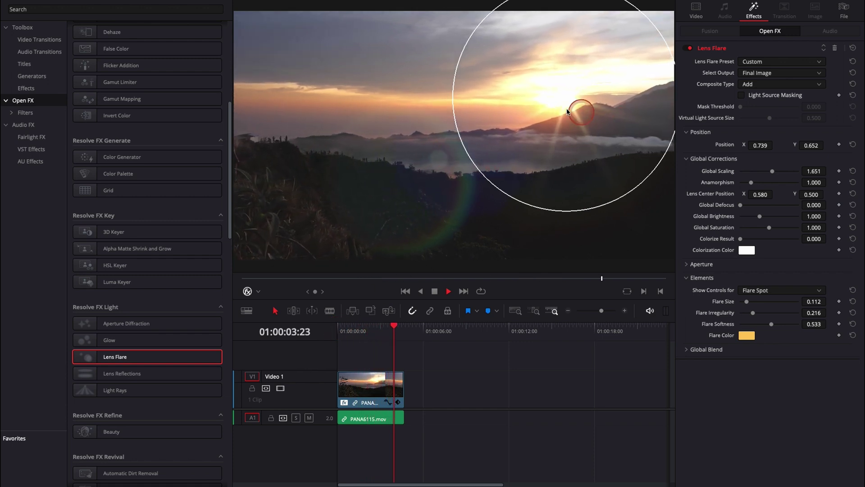
click(493, 280)
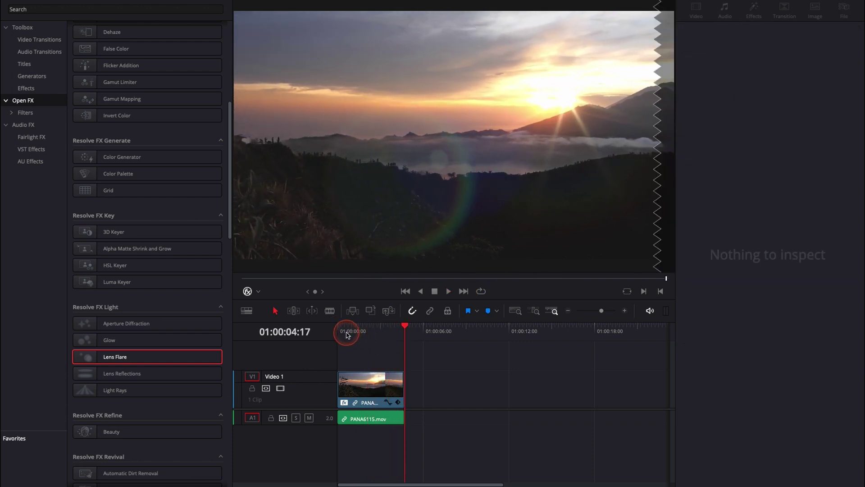
At 01:00:00:00, place the flare on the sun and keyframe Position (X 0.795, Y 0.674).
click(339, 331)
click(292, 299)
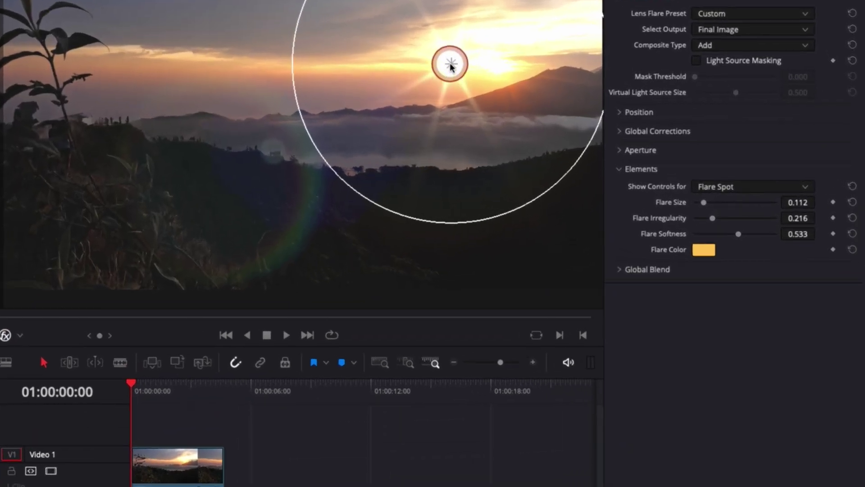
drag(451, 64, 488, 54)
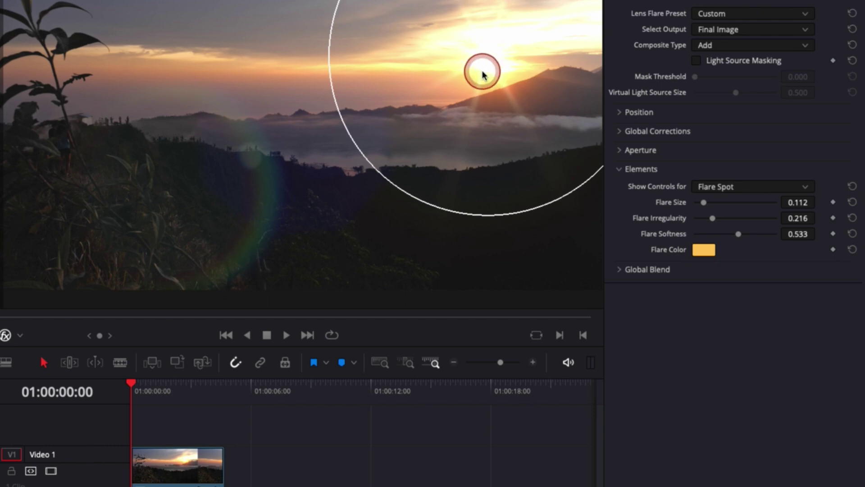
click(616, 115)
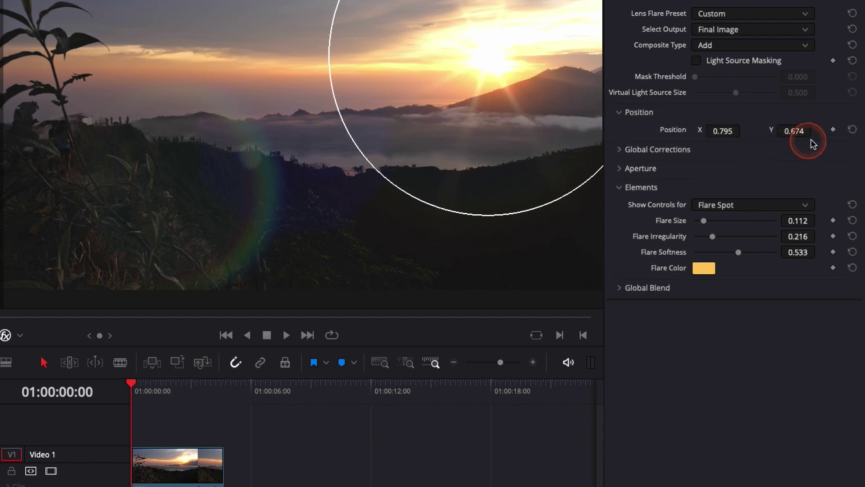
click(835, 130)
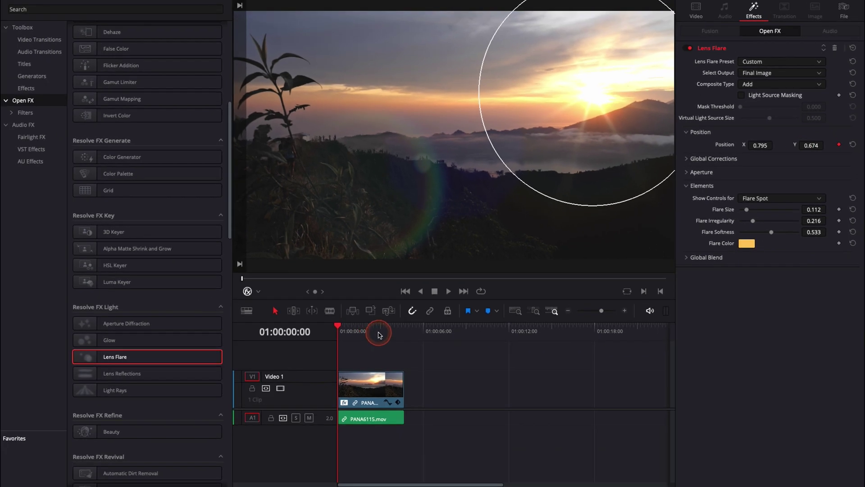
At 01:00:04:17, move the flare centre back onto the sun.
click(408, 333)
click(597, 126)
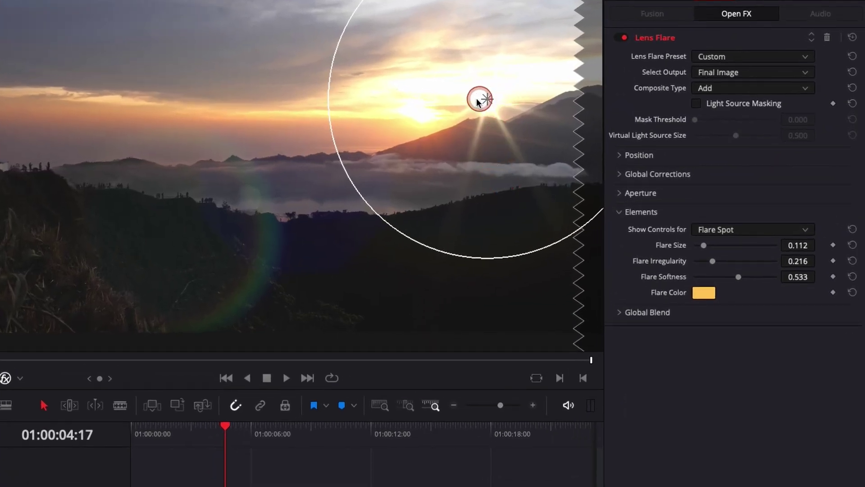
drag(477, 100, 410, 104)
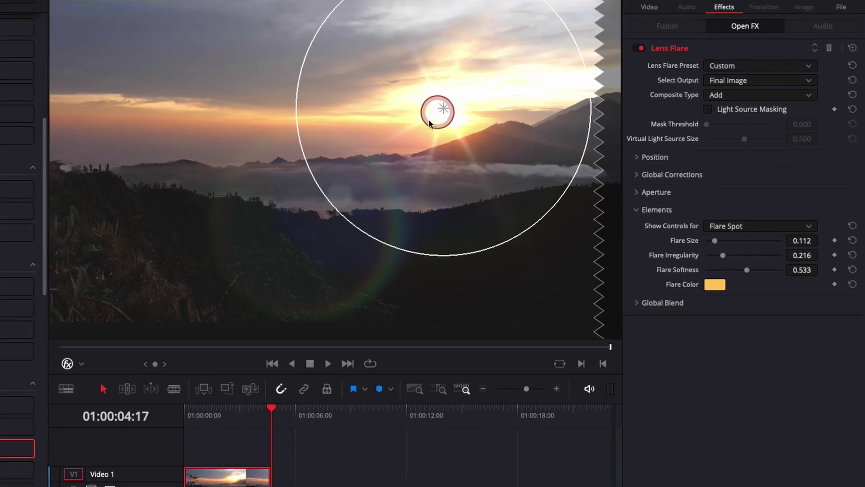
Play the keyframed flare and nudge its centre onto the sun, stopping near 01:00:02:12.
key(space)
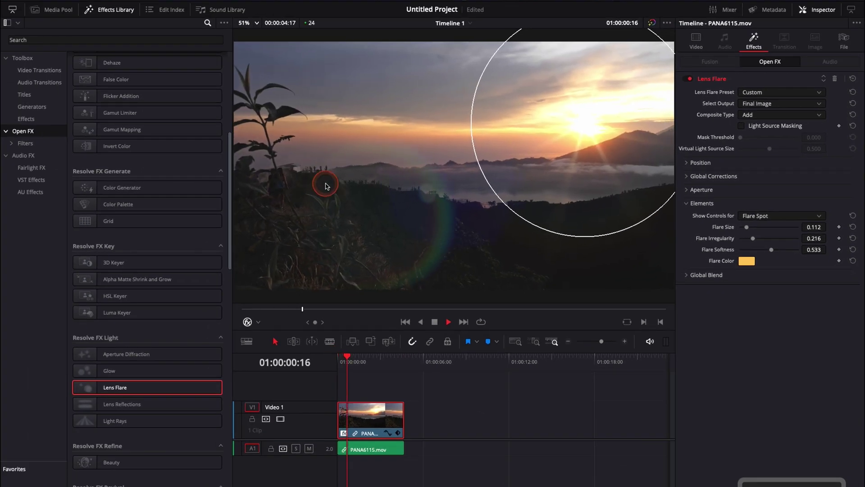
mouse_move(562, 139)
mouse_down()
mouse_move(570, 141)
mouse_move(562, 139)
mouse_move(571, 127)
mouse_up()
key(space)
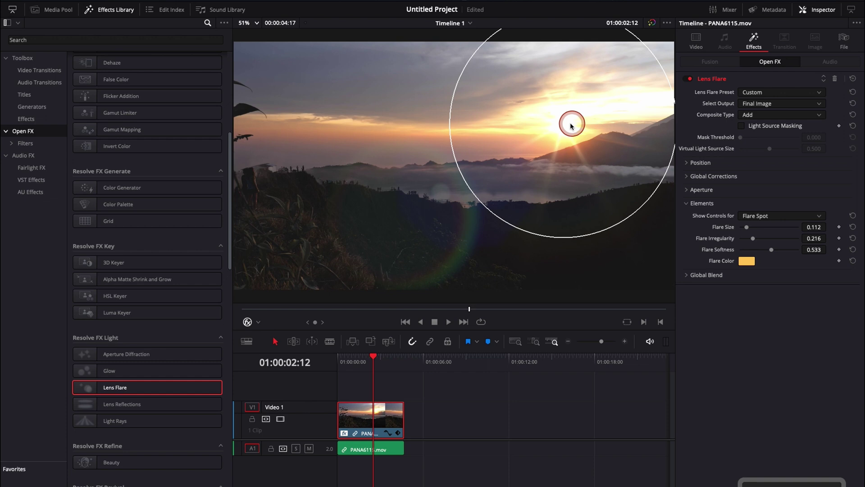